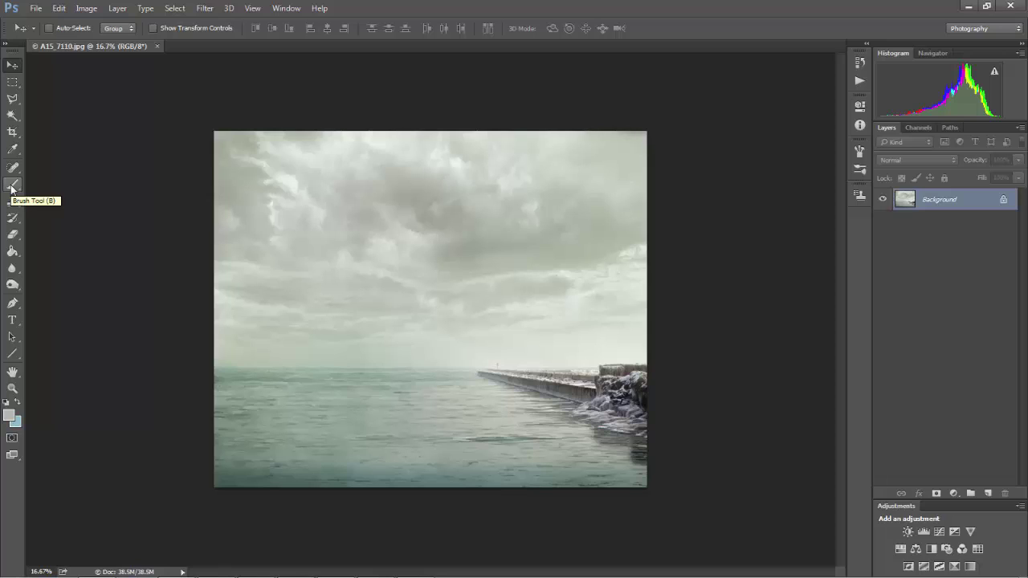
Switch to the Spot Healing Brush, then cycle through Brush and Mixer Brush to the Pencil.
{"action": "left_click", "coordinate": [11, 187]}
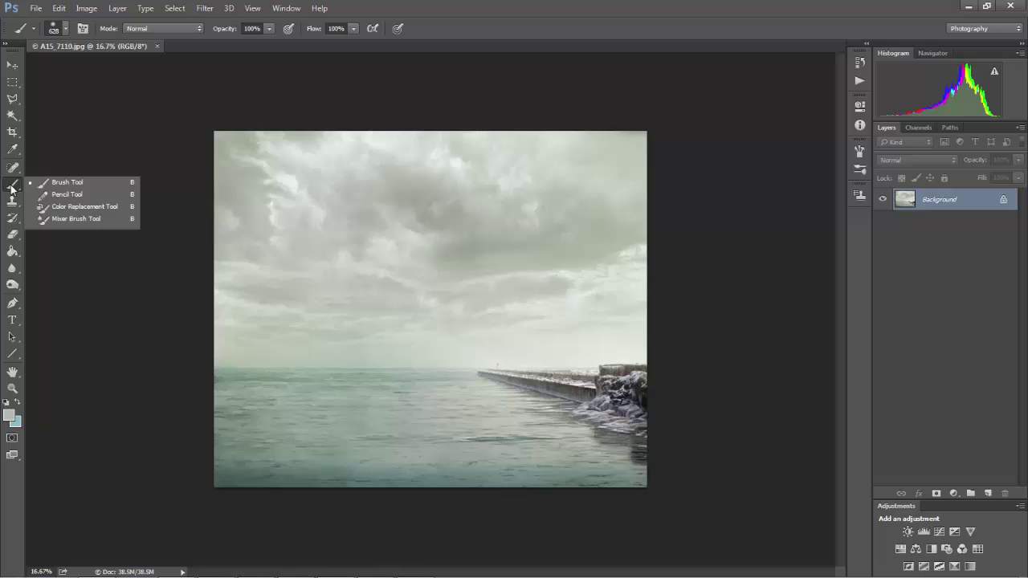
{"action": "left_click", "coordinate": [12, 167]}
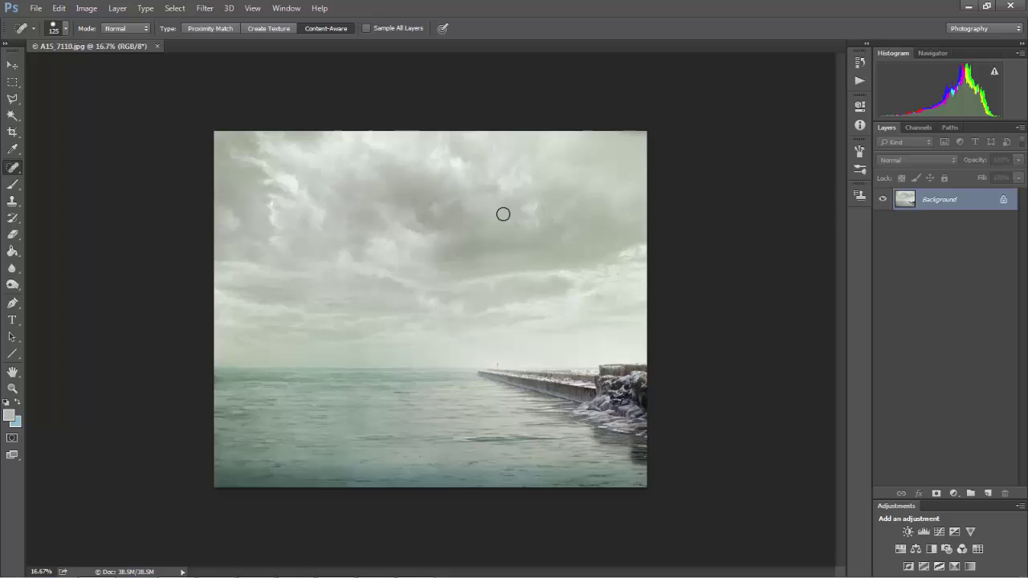
{"action": "key", "text": "b"}
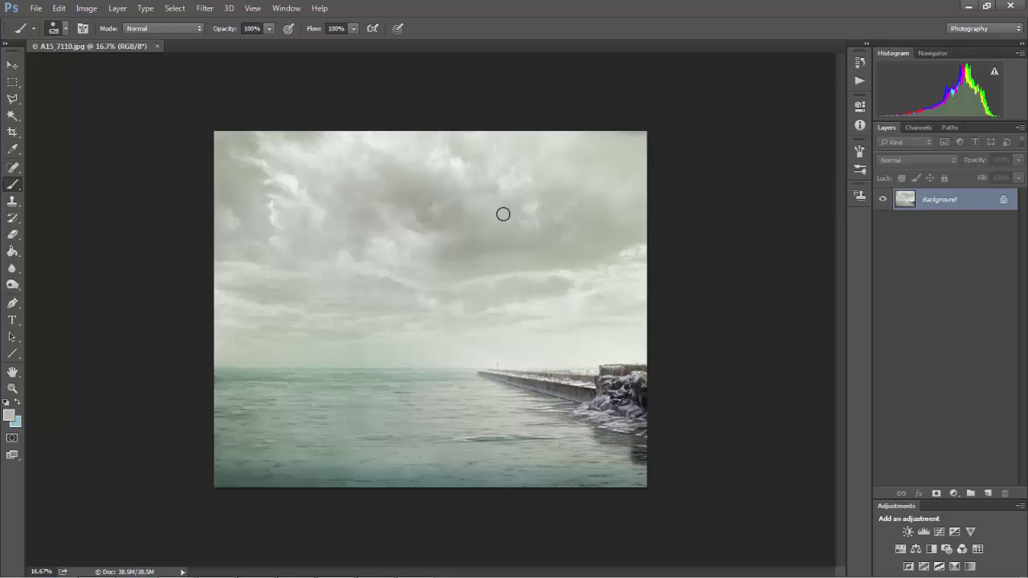
{"action": "key", "text": "shift+b"}
{"action": "key", "text": "shift+b"}
{"action": "key", "text": "shift+b"}
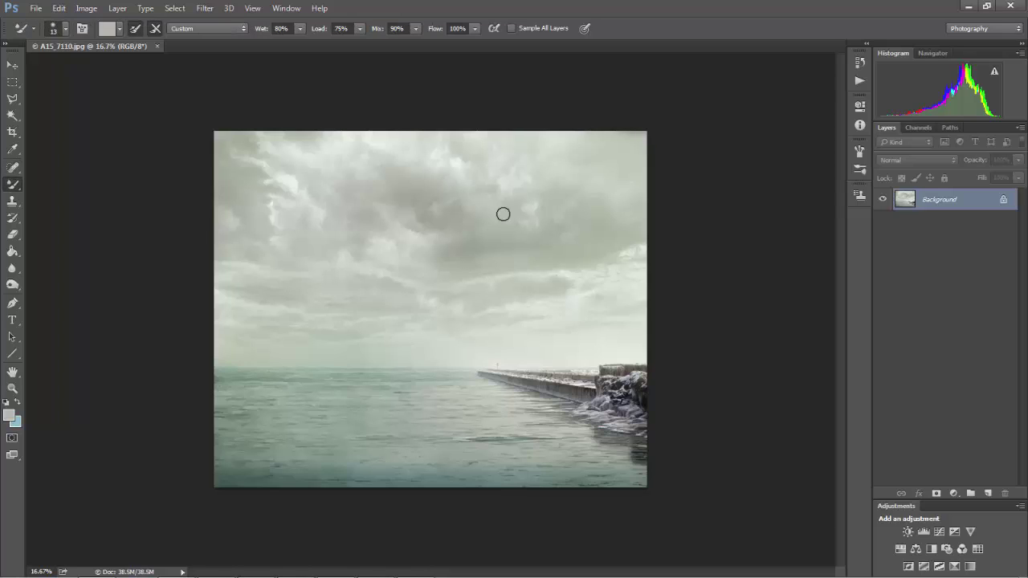
{"action": "key", "text": "shift+b"}
{"action": "key", "text": "shift+b"}
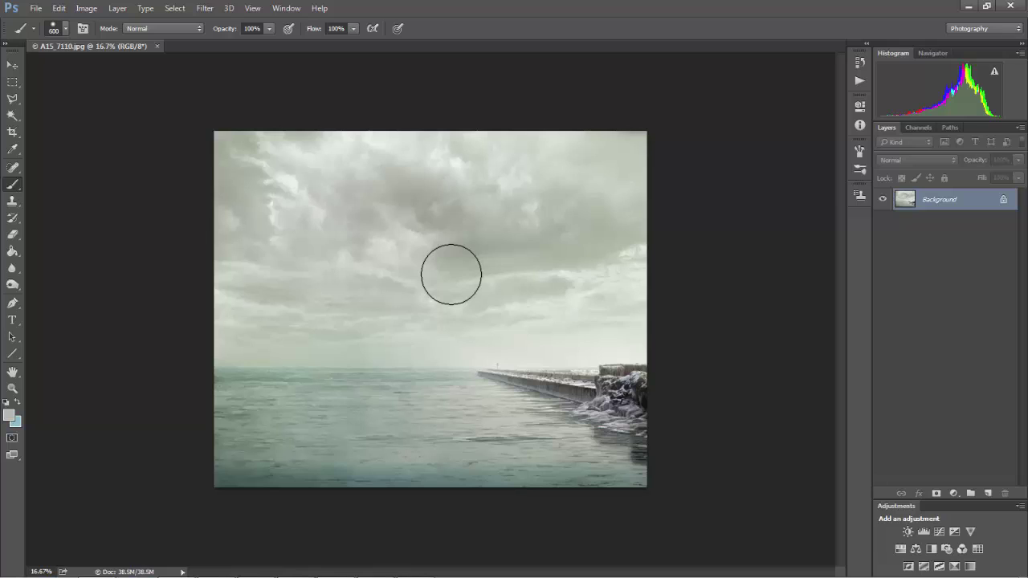
Shrink the brush to 250 px, then 200 px, then enlarge it to 700 px.
{"action": "key", "text": "bracketleft"}
{"action": "key", "text": "bracketleft"}
{"action": "key", "text": "bracketleft"}
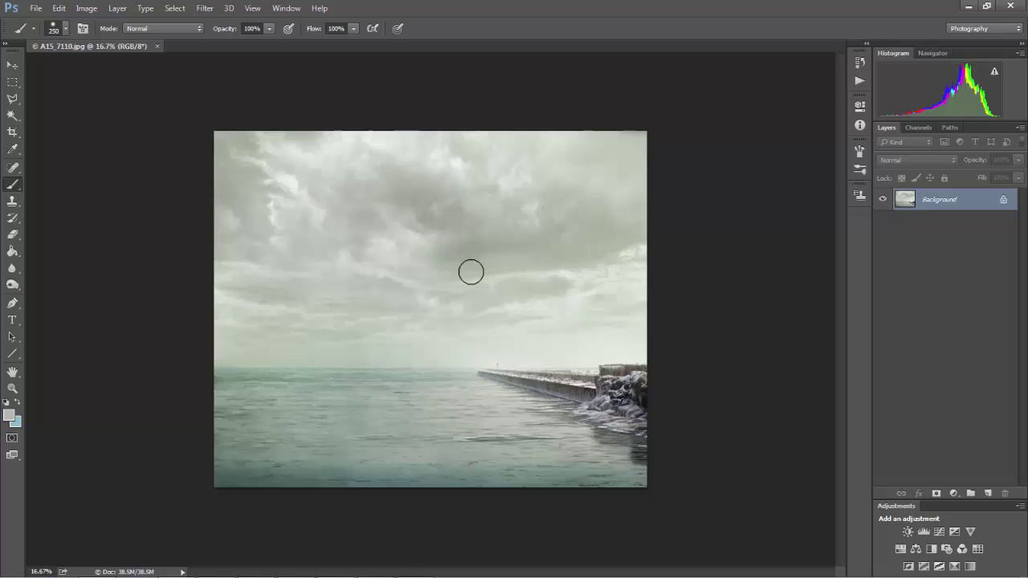
{"action": "key", "text": "bracketleft"}
{"action": "key", "text": "bracketright"}
{"action": "key", "text": "bracketright"}
{"action": "key", "text": "bracketright"}
{"action": "key", "text": "bracketright"}
{"action": "key", "text": "bracketright"}
{"action": "key", "text": "bracketright"}
{"action": "key", "text": "bracketright"}
{"action": "key", "text": "bracketright"}
{"action": "key", "text": "bracketright"}
{"action": "key", "text": "bracketright"}
Sample a grey sky tone as the foreground colour, then swap foreground and background colours twice.
{"action": "left_click", "coordinate": [455, 247], "text": "alt"}
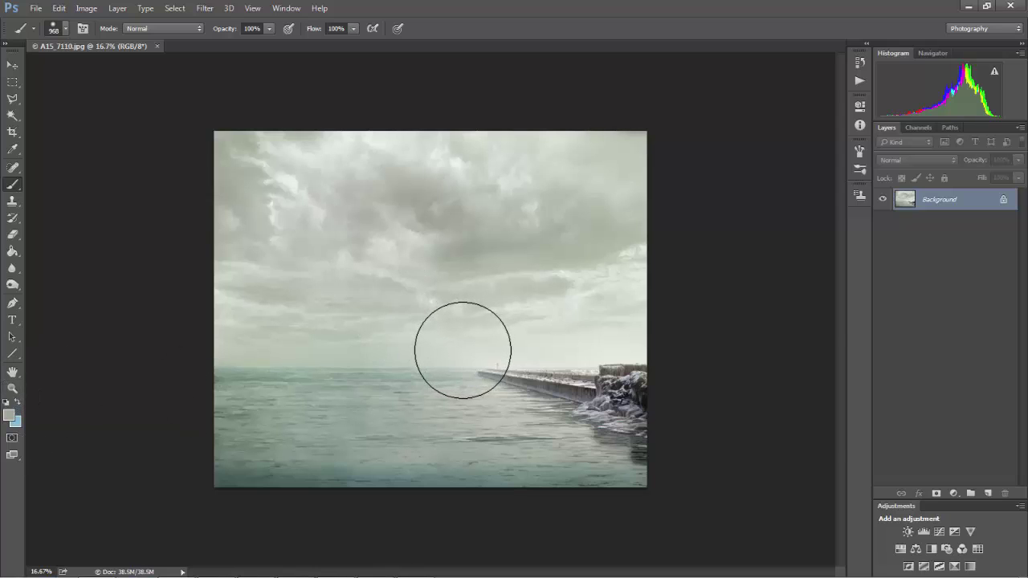
{"action": "key", "text": "x"}
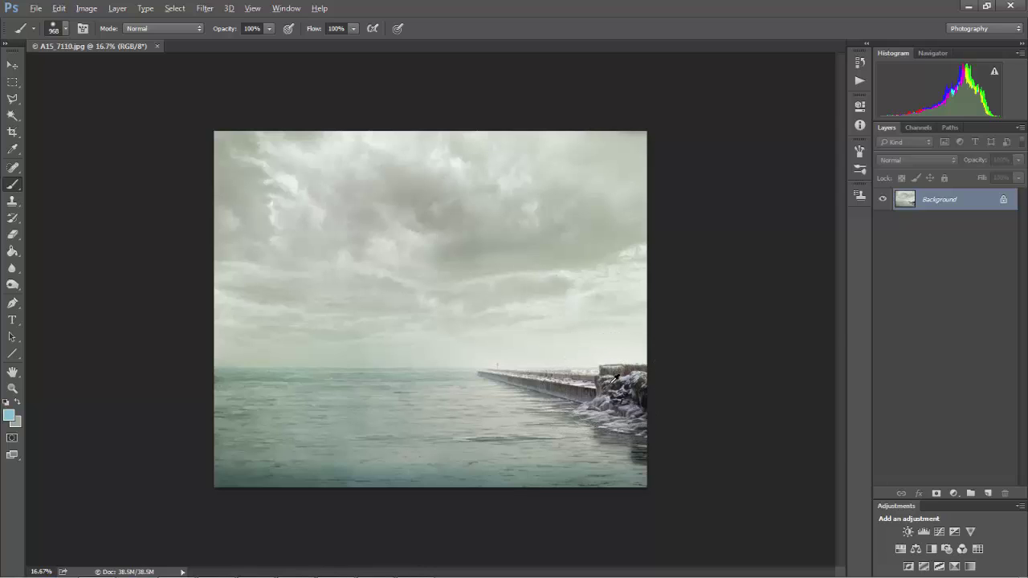
{"action": "key", "text": "x"}
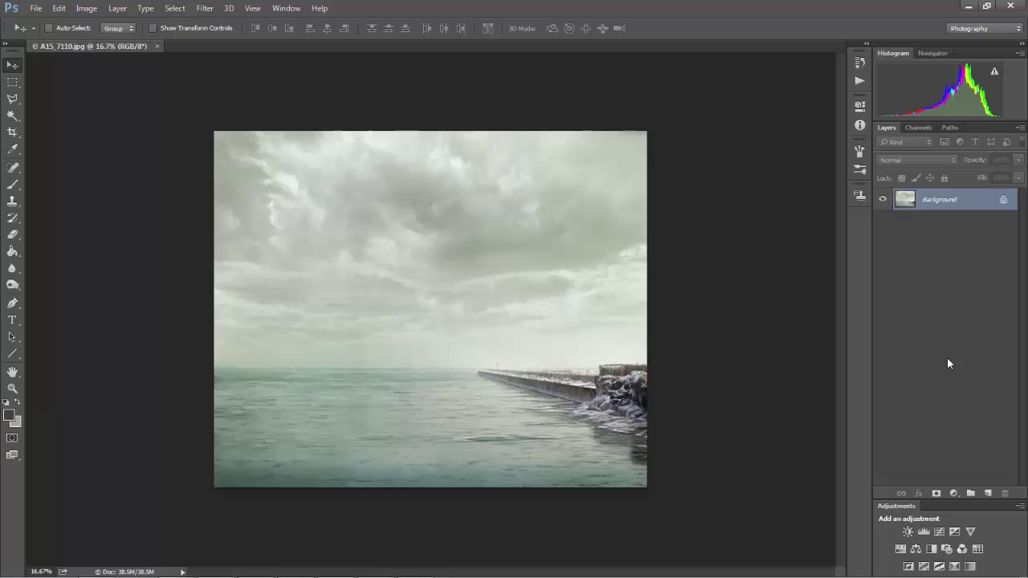
Add Layer 1 above the photo and fill it with grey-green, then dark grey.
{"action": "key", "text": "ctrl+shift+alt+n"}
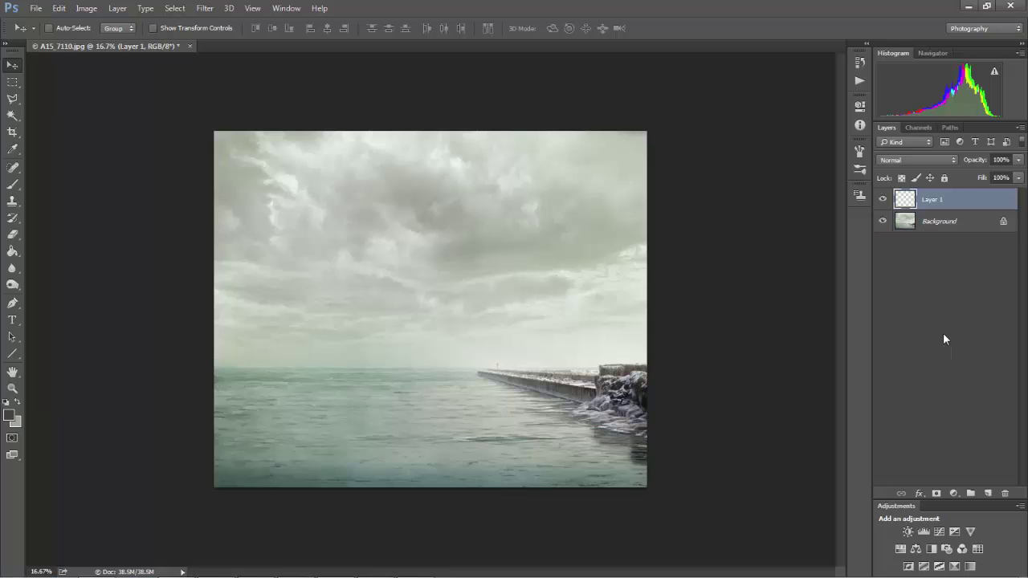
{"action": "left_click", "coordinate": [912, 210]}
{"action": "key", "text": "alt+BackSpace"}
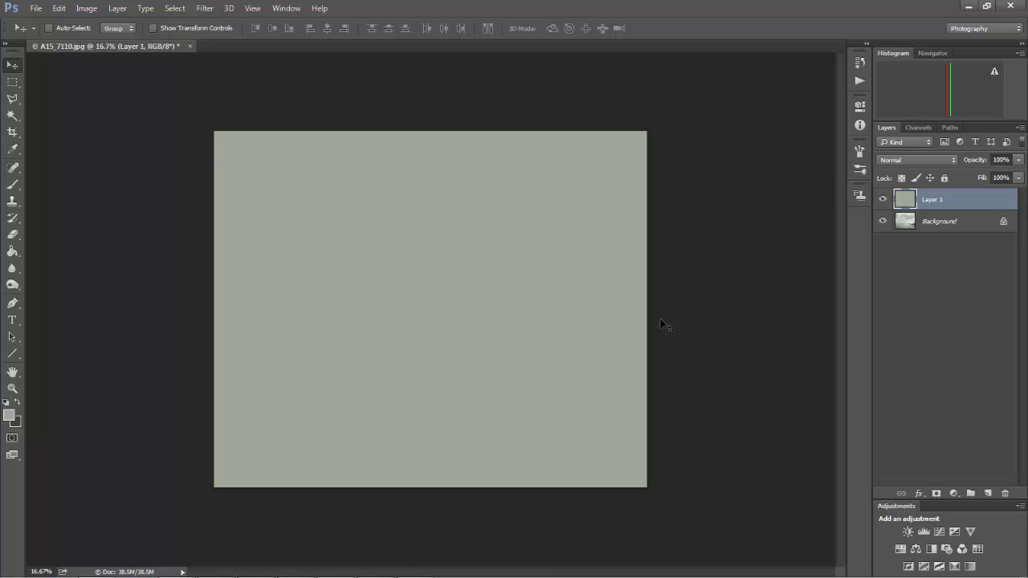
{"action": "key", "text": "ctrl+BackSpace"}
Cycle Layer 1's blend modes through Screen and Darker Color, settling on Linear Burn.
{"action": "key", "text": "shift+alt+b"}
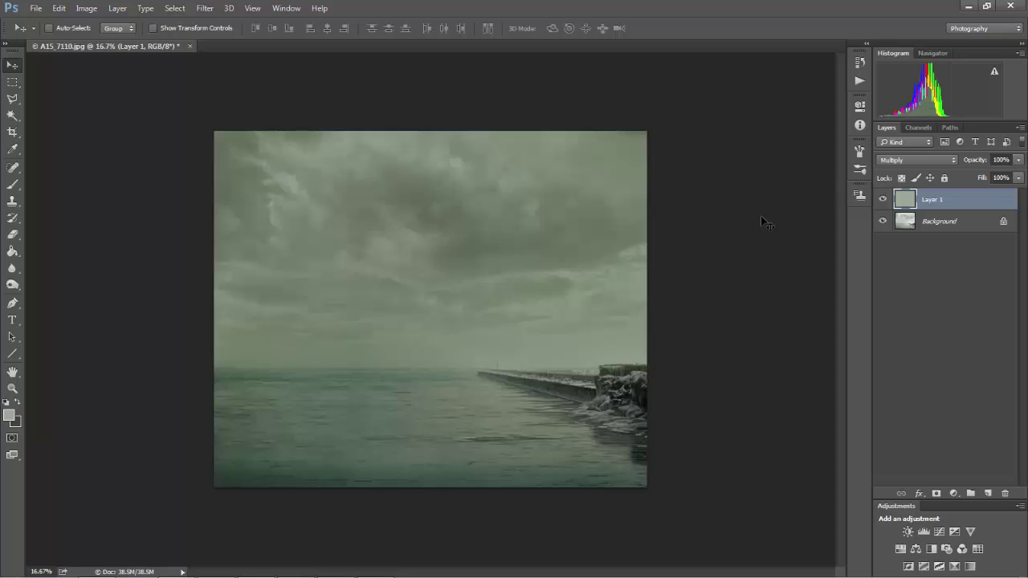
{"action": "key", "text": "shift+plus"}
{"action": "key", "text": "shift+plus"}
{"action": "key", "text": "shift+plus"}
{"action": "key", "text": "shift+plus"}
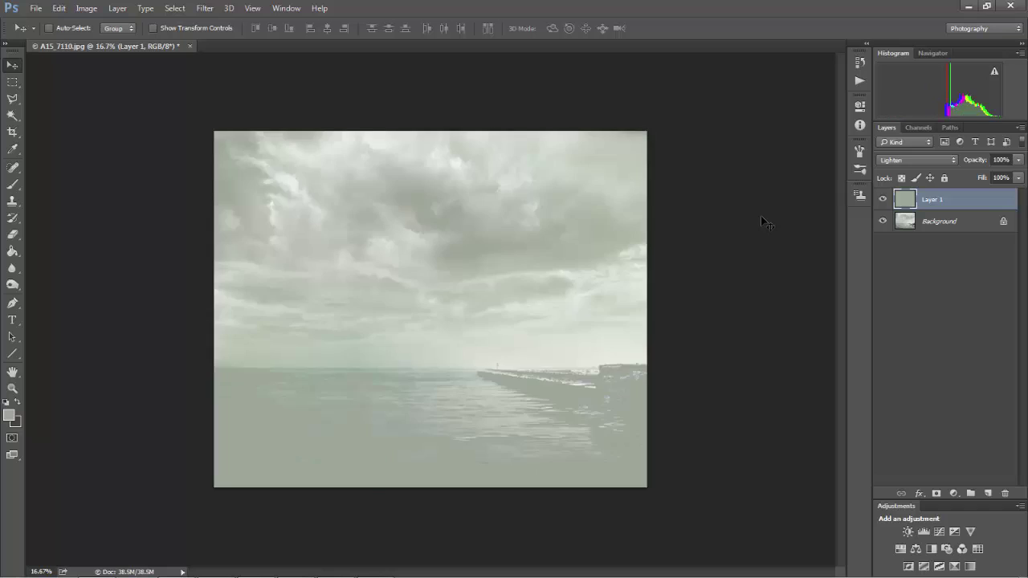
{"action": "key", "text": "shift+minus"}
{"action": "key", "text": "shift+minus"}
{"action": "key", "text": "shift+minus"}
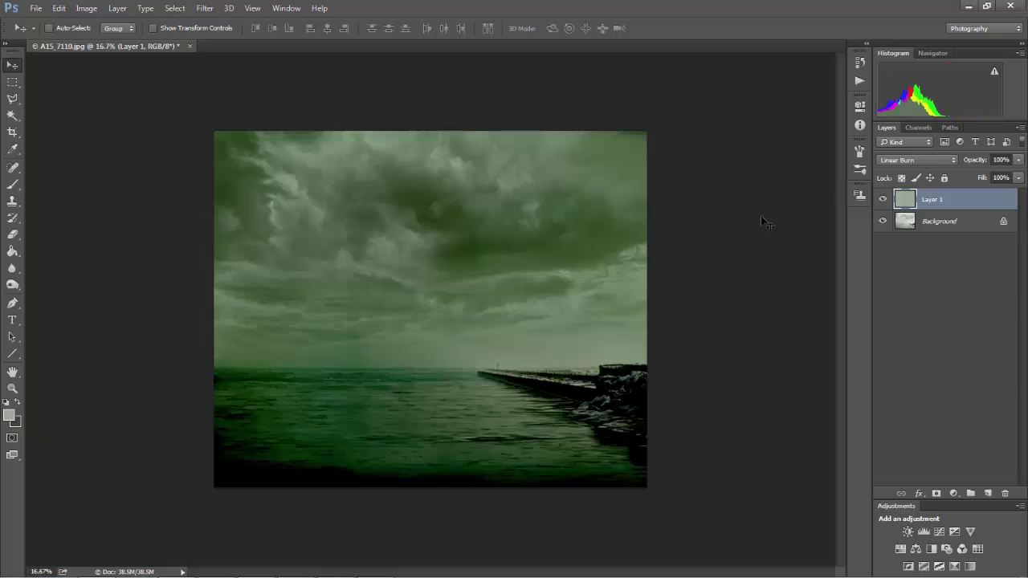
{"action": "key", "text": "shift+plus"}
{"action": "key", "text": "shift+plus"}
{"action": "key", "text": "shift+minus"}
{"action": "key", "text": "shift+plus"}
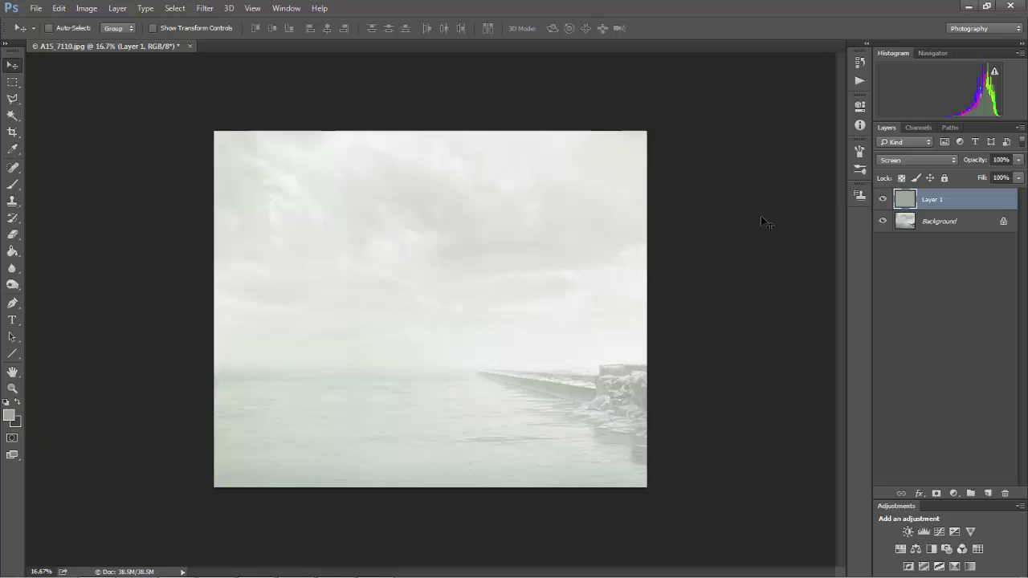
{"action": "key", "text": "shift+plus"}
{"action": "key", "text": "shift+minus"}
{"action": "key", "text": "shift+minus"}
{"action": "key", "text": "shift+minus"}
{"action": "key", "text": "shift+minus"}
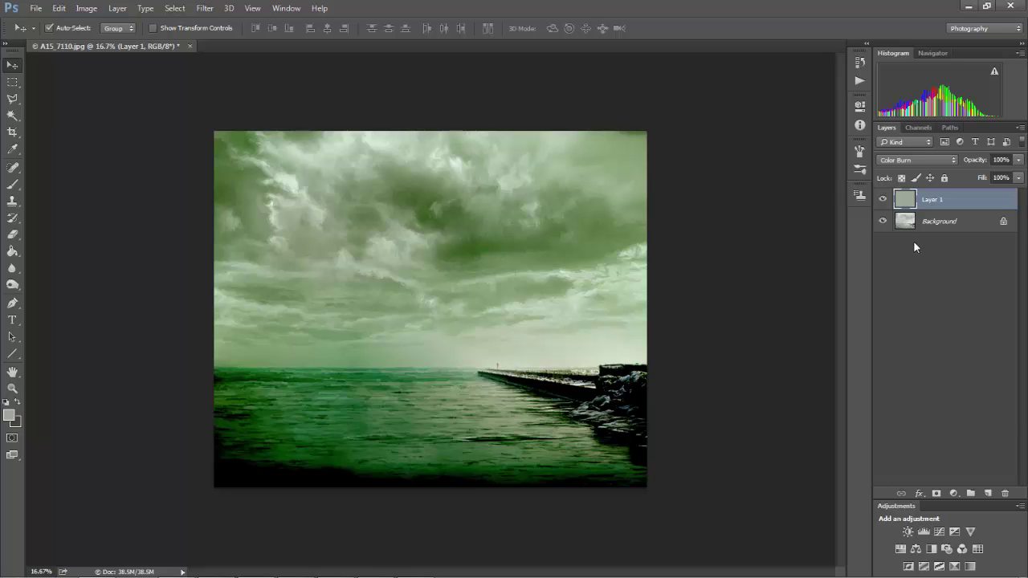
Stamp all visible layers into a new merged Layer 2 on top.
{"action": "key", "text": "ctrl+alt+shift+e"}
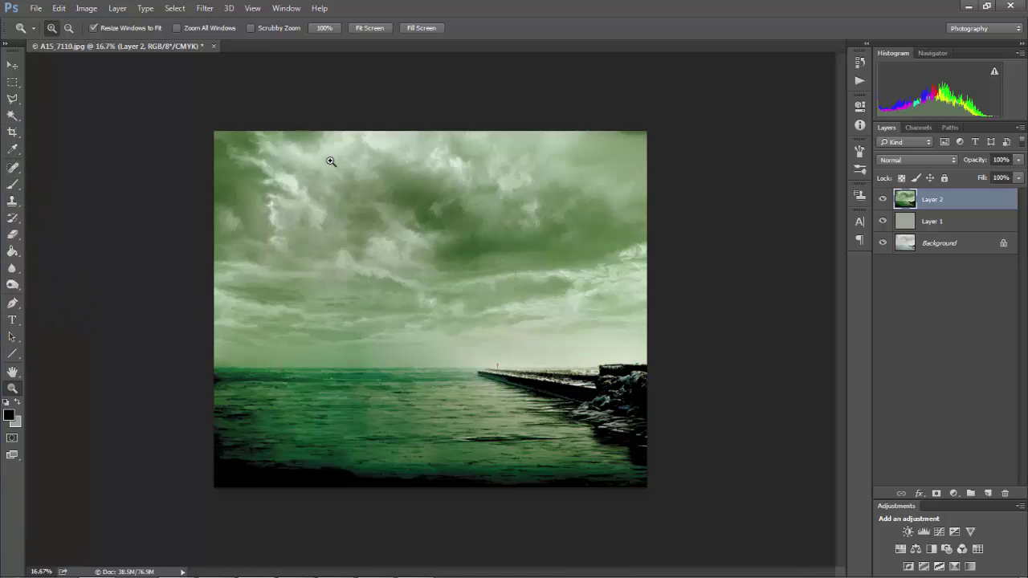
Enlarge Layer 2 up and right with Free Transform, then distort its corners and left edge.
{"action": "key", "text": "ctrl+t"}
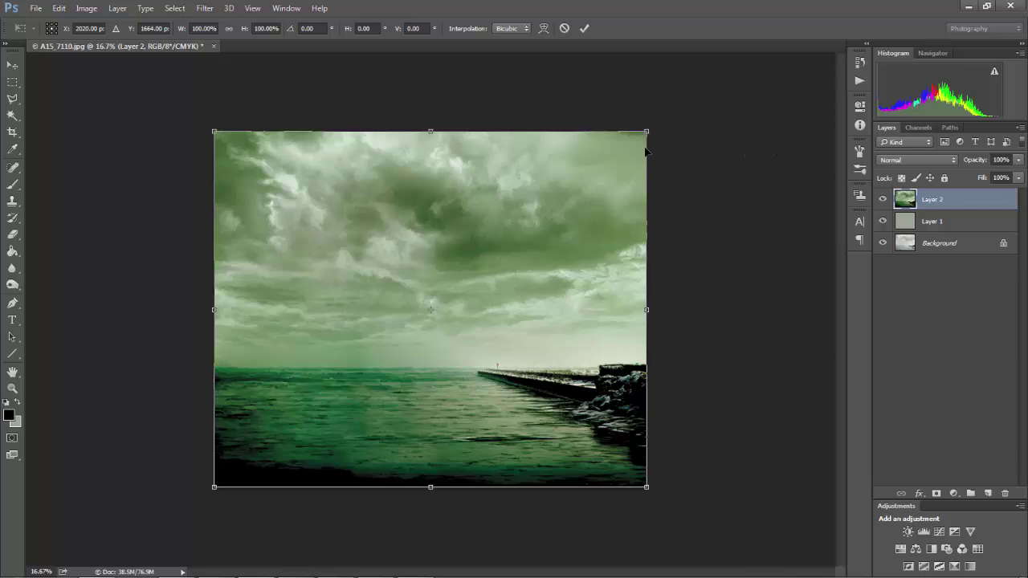
{"action": "left_click_drag", "start_coordinate": [647, 131], "coordinate": [834, 30]}
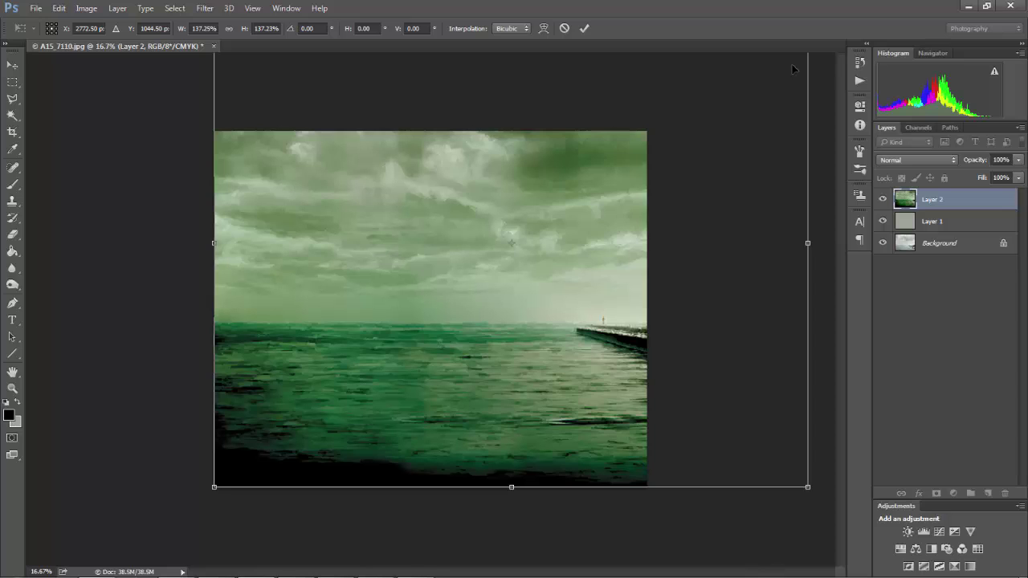
{"action": "key", "text": "ctrl+minus"}
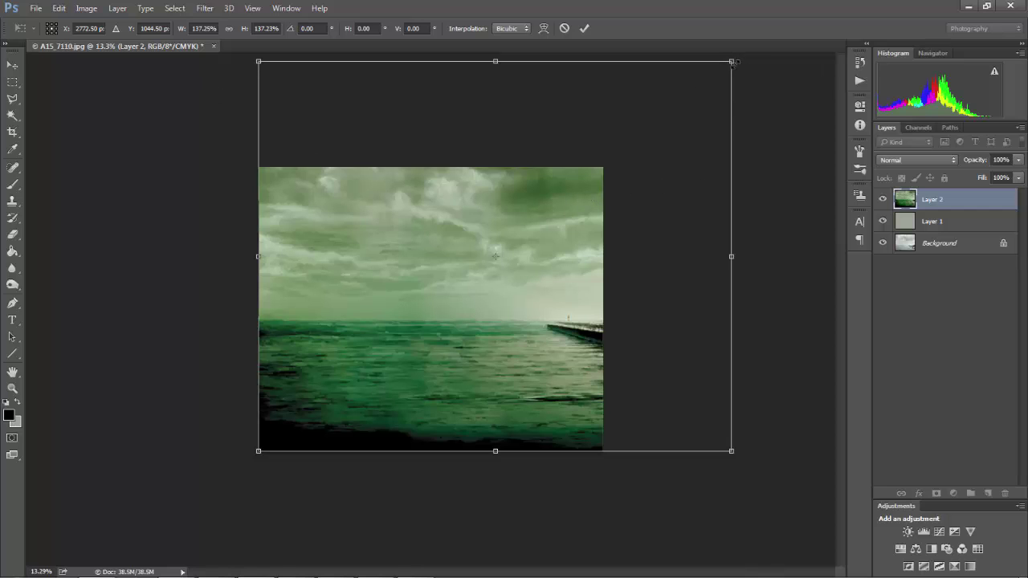
{"action": "left_click_drag", "start_coordinate": [730, 64], "coordinate": [660, 120]}
{"action": "left_click_drag", "start_coordinate": [258, 61], "coordinate": [240, 161]}
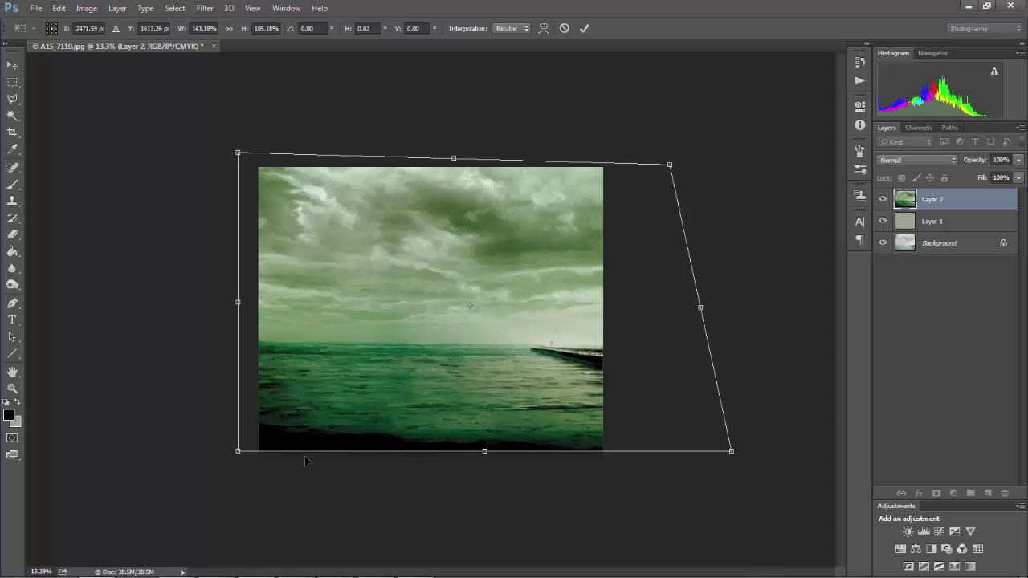
{"action": "left_click_drag", "start_coordinate": [240, 454], "coordinate": [239, 480]}
{"action": "left_click_drag", "start_coordinate": [733, 457], "coordinate": [677, 464]}
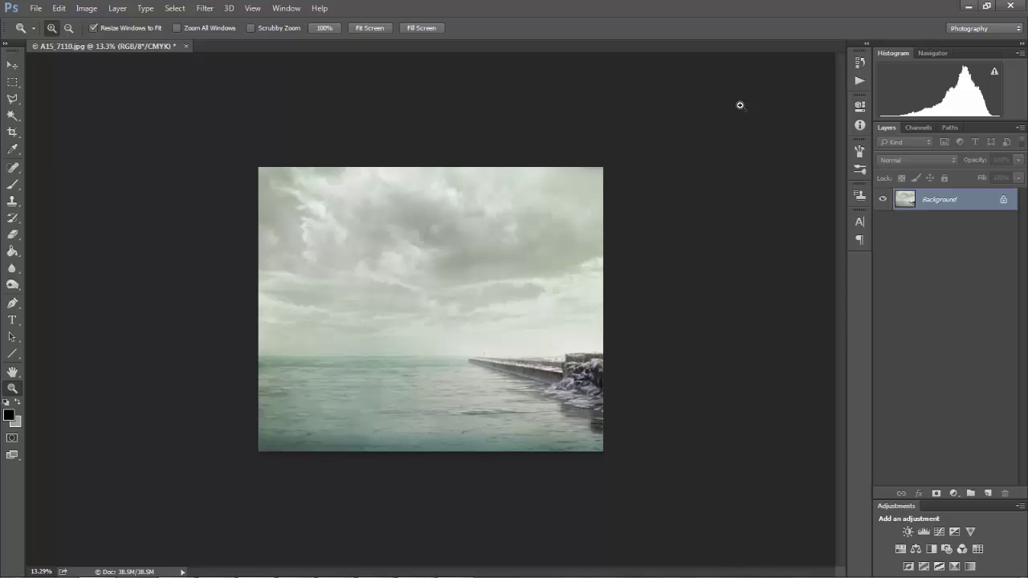
Try two trial rectangular selections, then select the pier and rocks at lower right.
{"action": "left_click", "coordinate": [12, 82]}
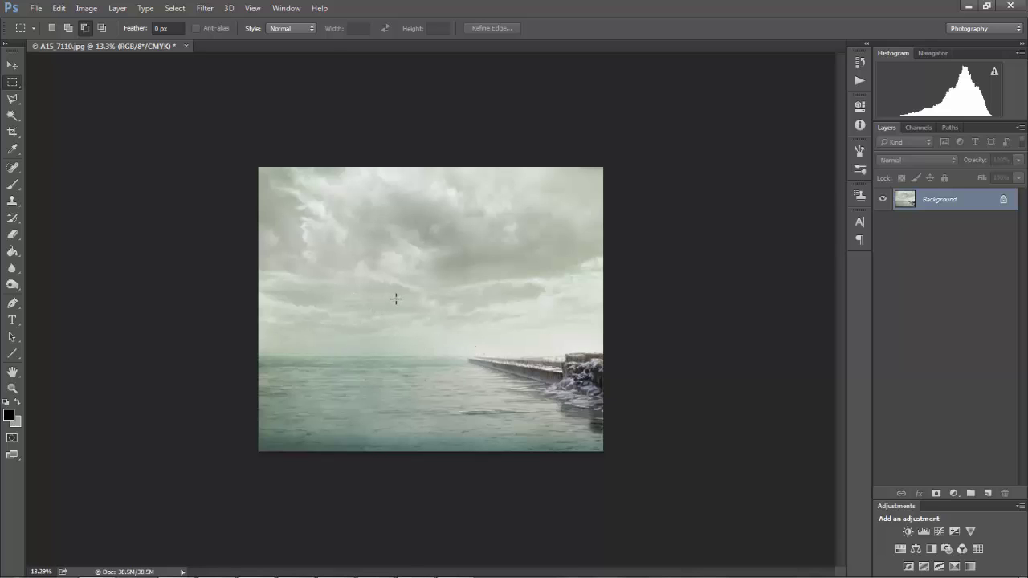
{"action": "left_click_drag", "start_coordinate": [395, 298], "coordinate": [454, 343]}
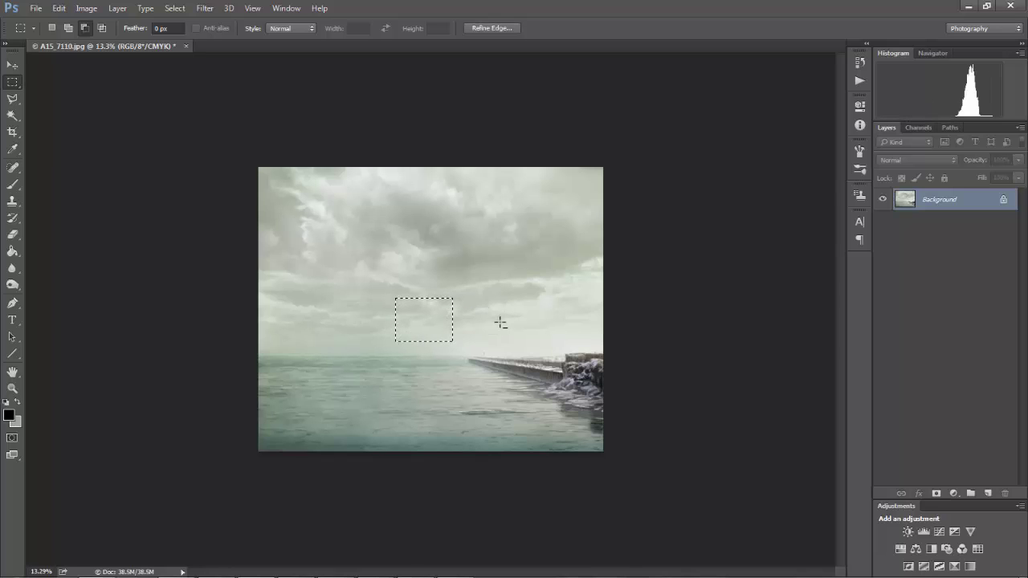
{"action": "left_click", "coordinate": [498, 320]}
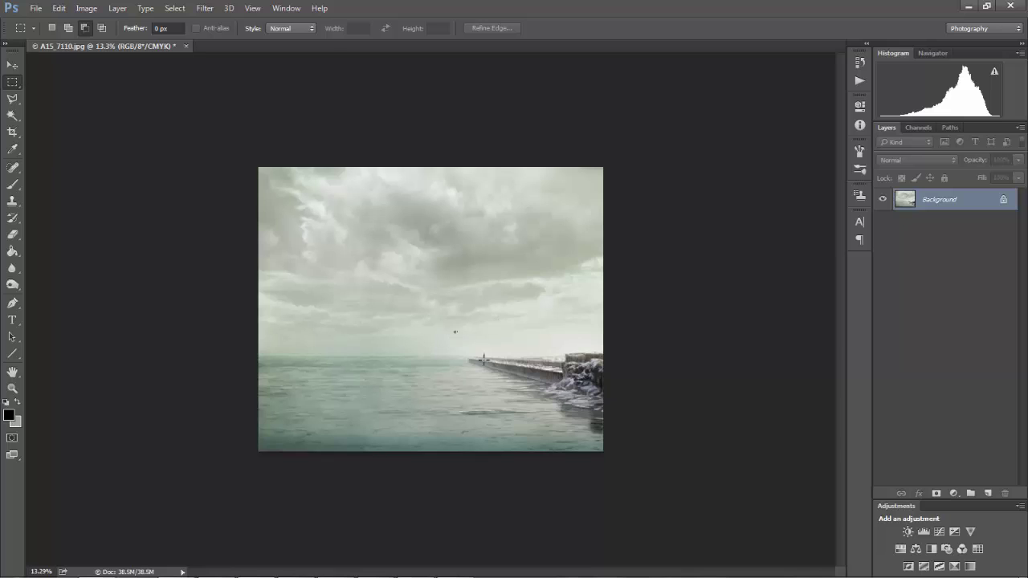
{"action": "left_click_drag", "start_coordinate": [453, 332], "coordinate": [535, 393]}
{"action": "left_click", "coordinate": [518, 383]}
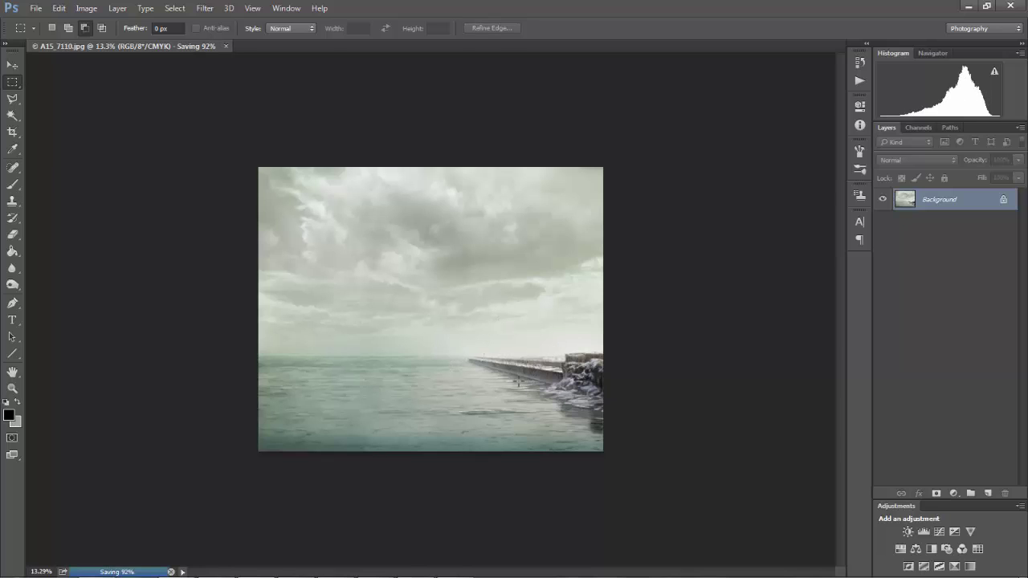
{"action": "left_click_drag", "start_coordinate": [389, 283], "coordinate": [606, 434]}
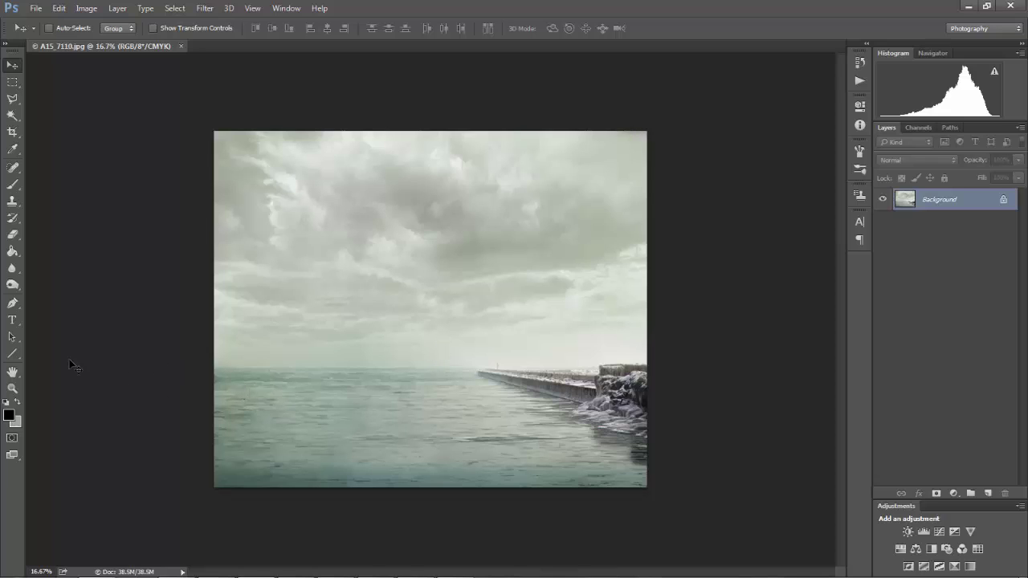
Zoom into the pier to 50%, then use bird's-eye view to jump elsewhere in the photo.
{"action": "left_click", "coordinate": [12, 388]}
{"action": "left_click", "coordinate": [522, 358]}
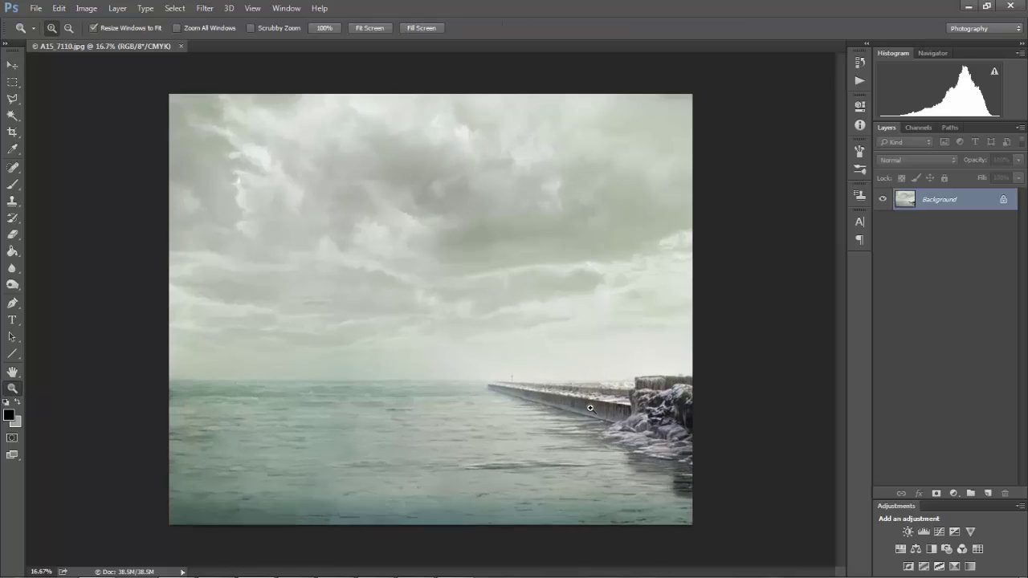
{"action": "left_click", "coordinate": [581, 411]}
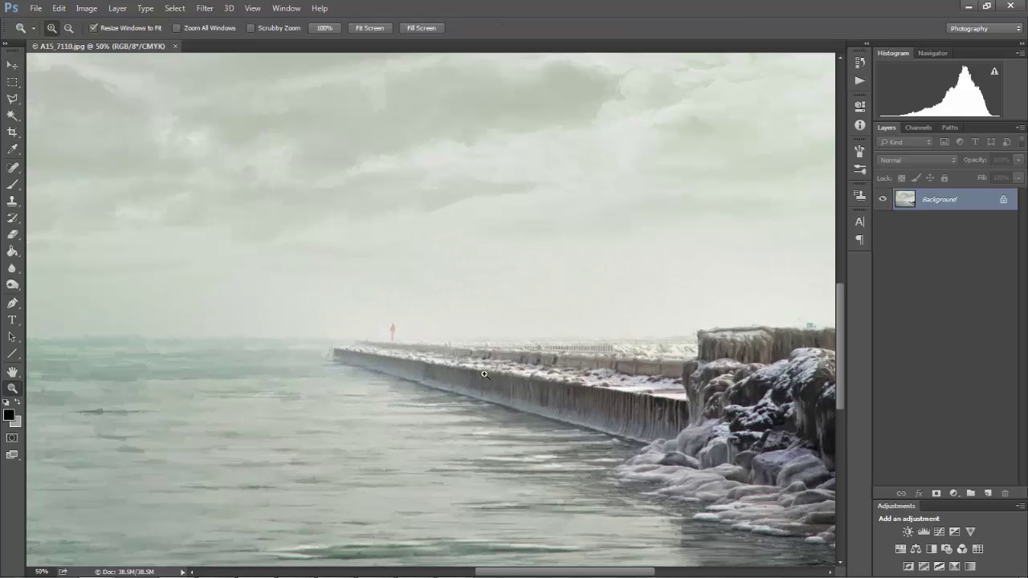
{"action": "key", "text": "h"}
{"action": "left_click", "coordinate": [331, 330]}
{"action": "left_click_drag", "start_coordinate": [331, 329], "coordinate": [498, 437]}
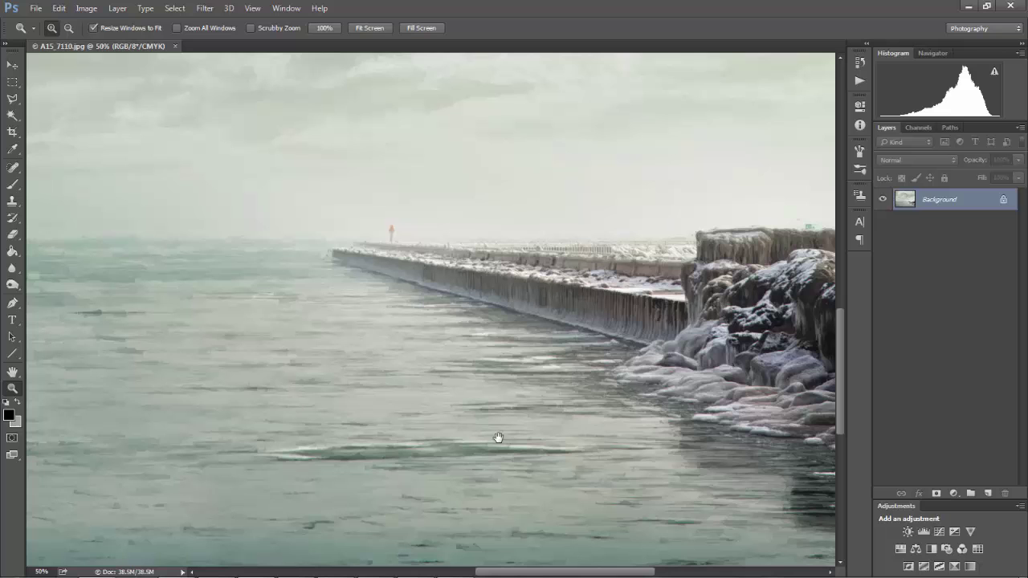